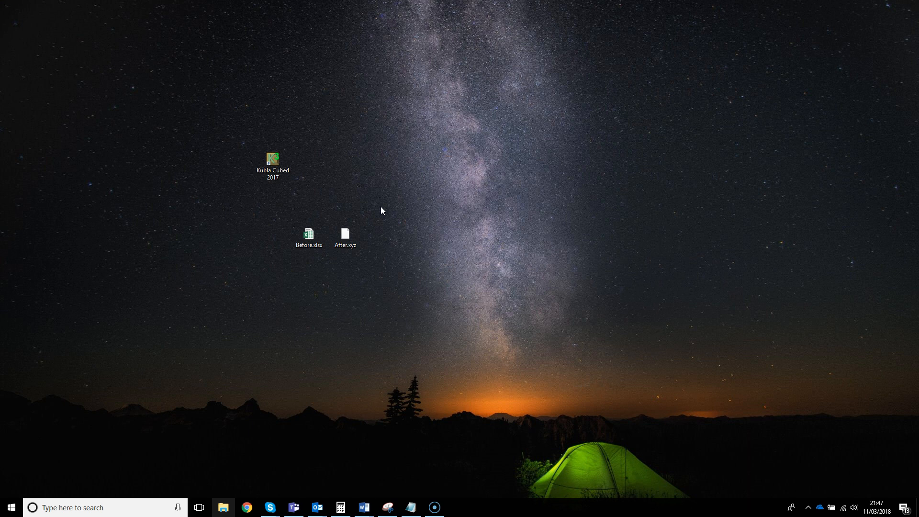
Open After.xyz in Notepad++ and review its comma-separated X, Y, Z coordinate lines.
left_click(320, 236)
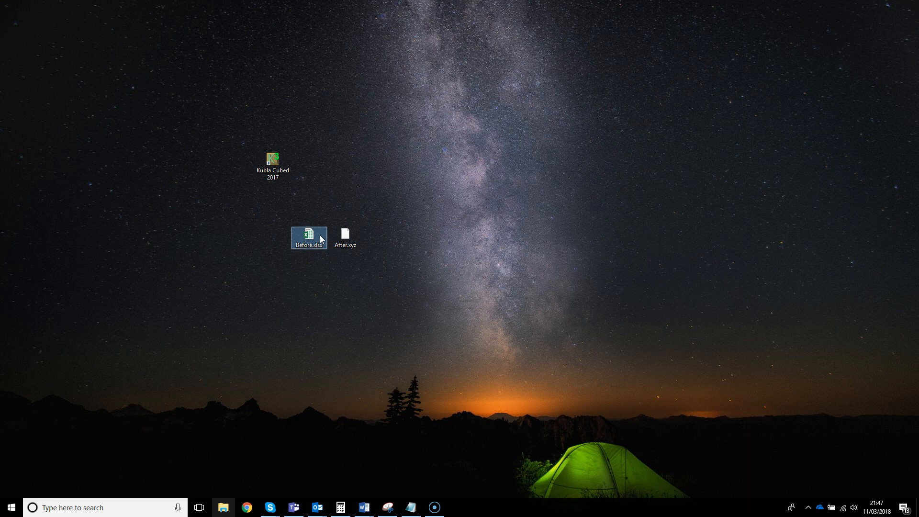
left_click(356, 231)
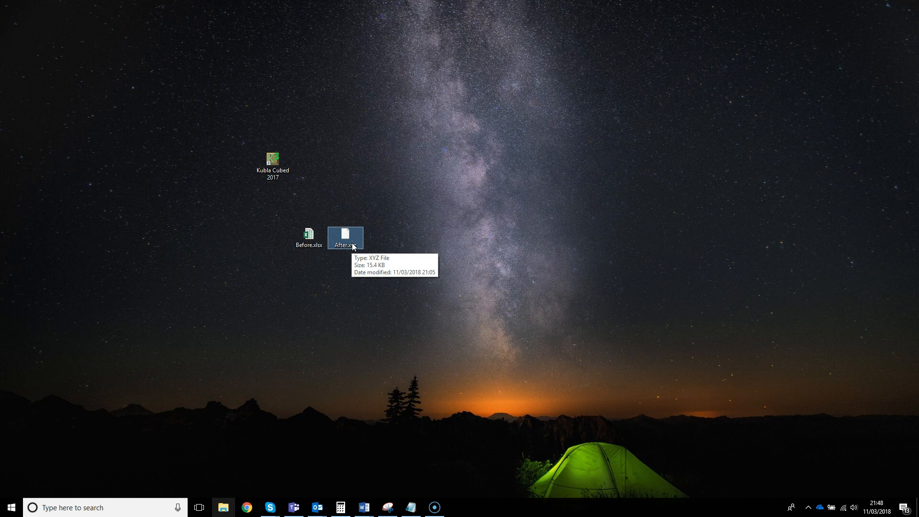
right_click(351, 237)
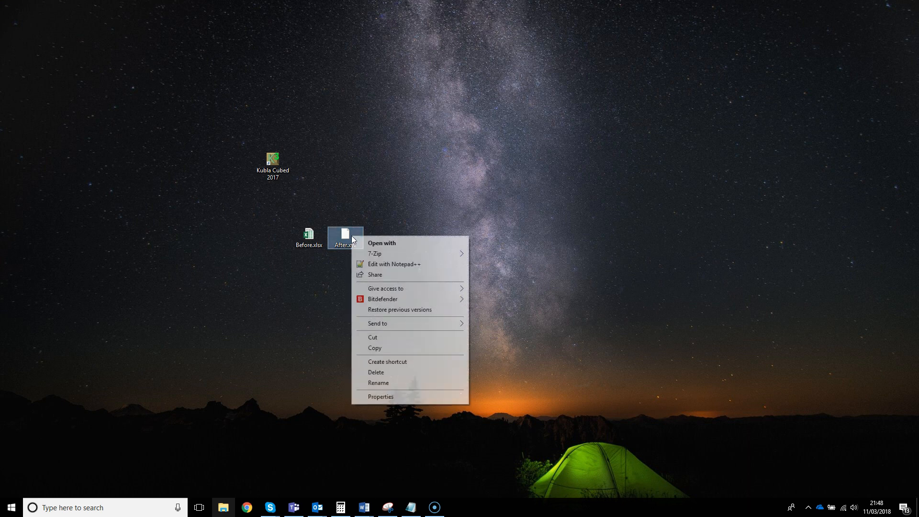
left_click(381, 264)
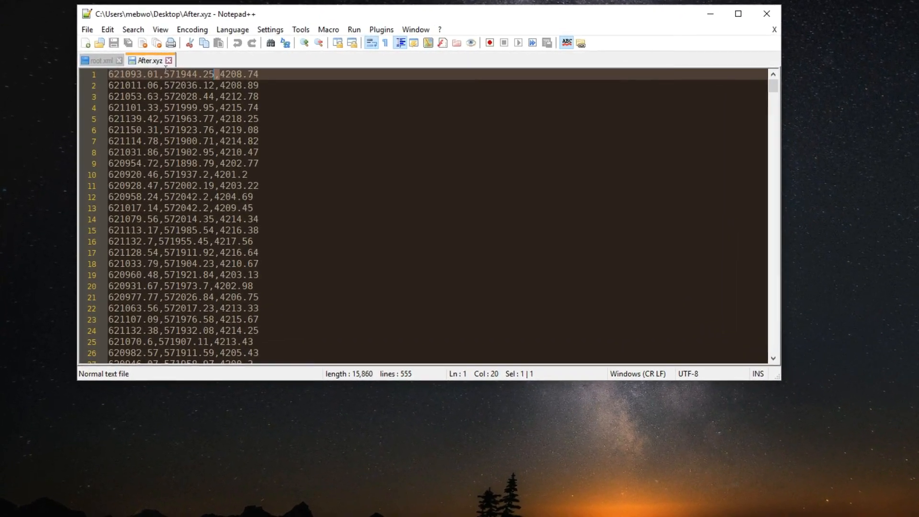
scroll(153, 106, "down", 1)
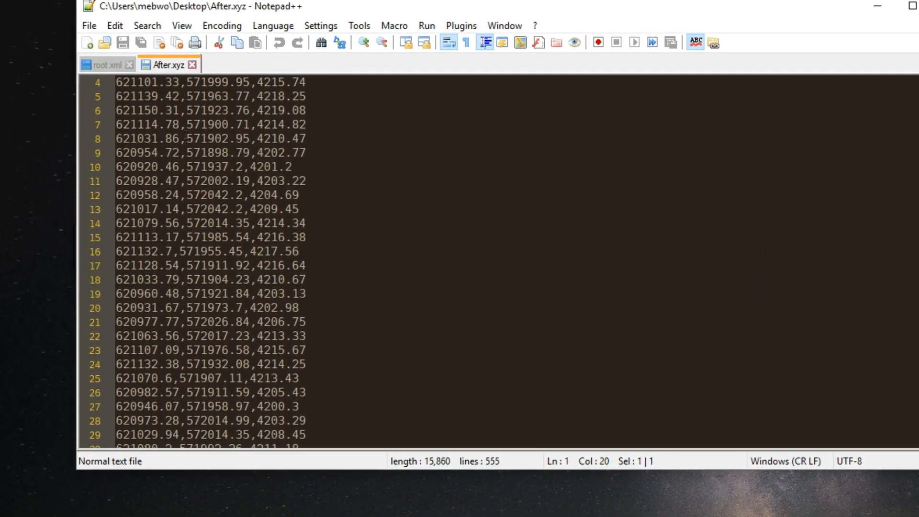
scroll(185, 135, "down", 5)
scroll(186, 134, "up", 6)
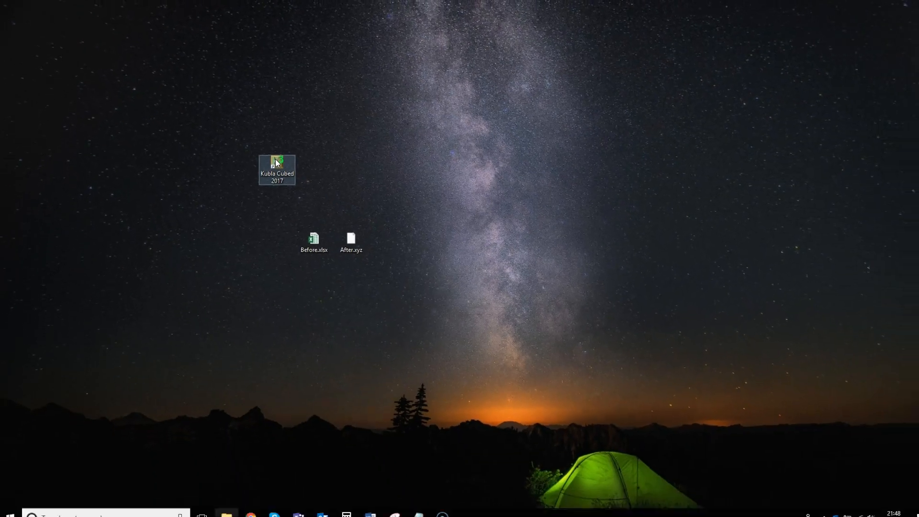
Launch Kubla Cubed 2017, dismiss the startup tip, and check the project's display units.
double_click(276, 163)
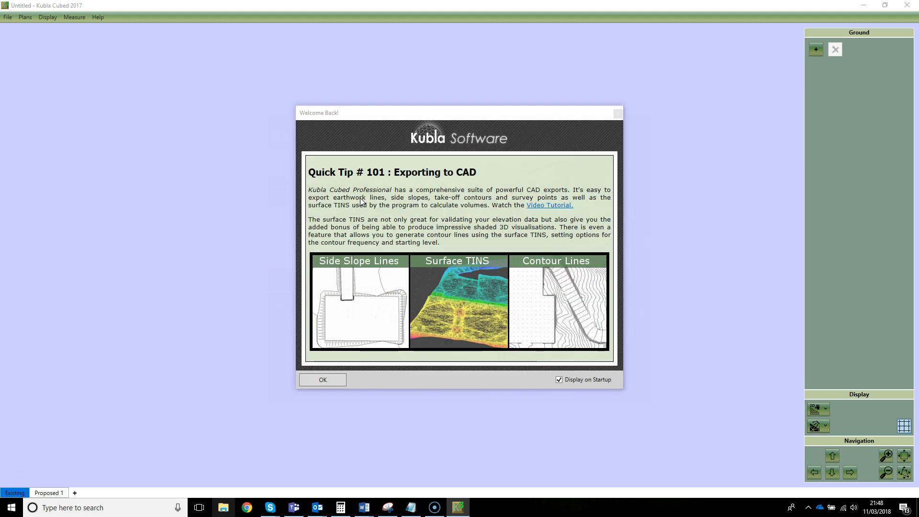
left_click(328, 379)
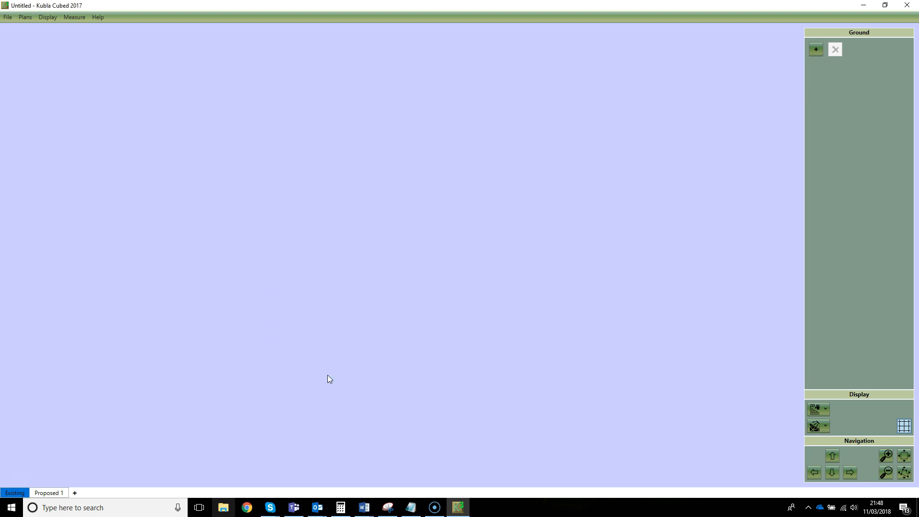
left_click(79, 18)
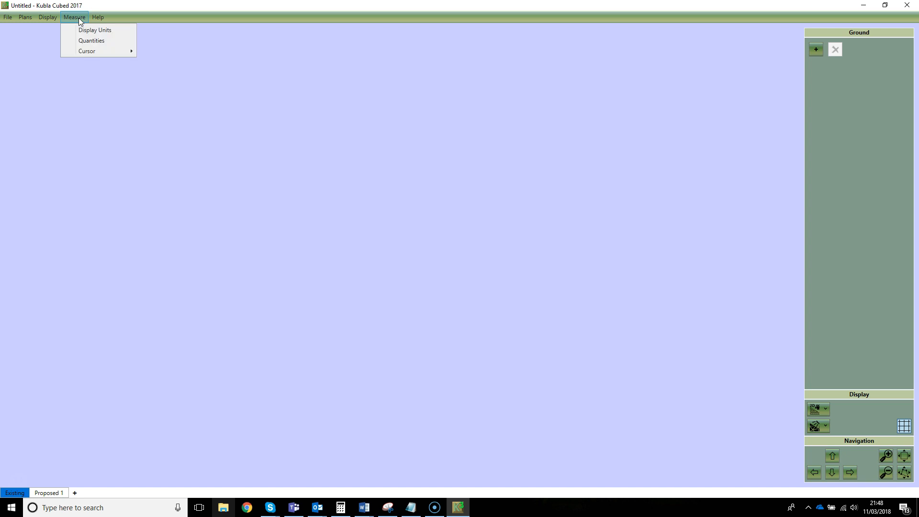
left_click(88, 29)
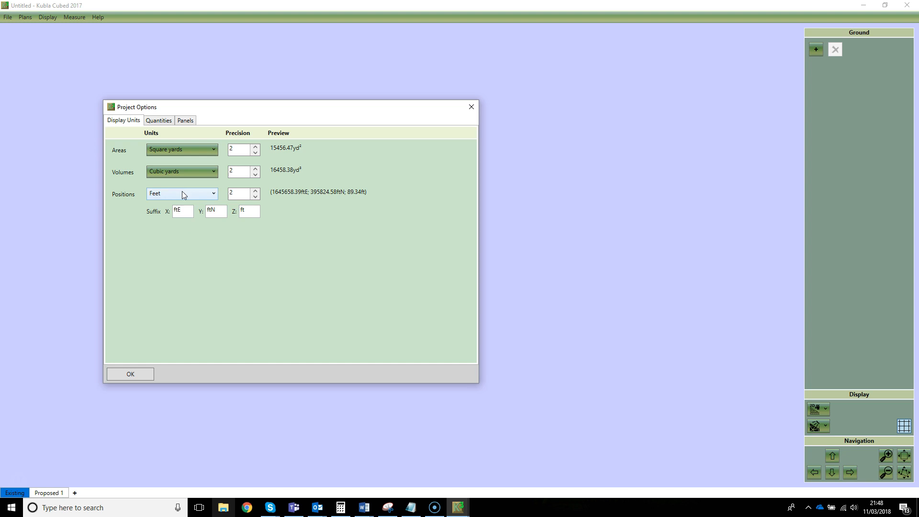
left_click(142, 379)
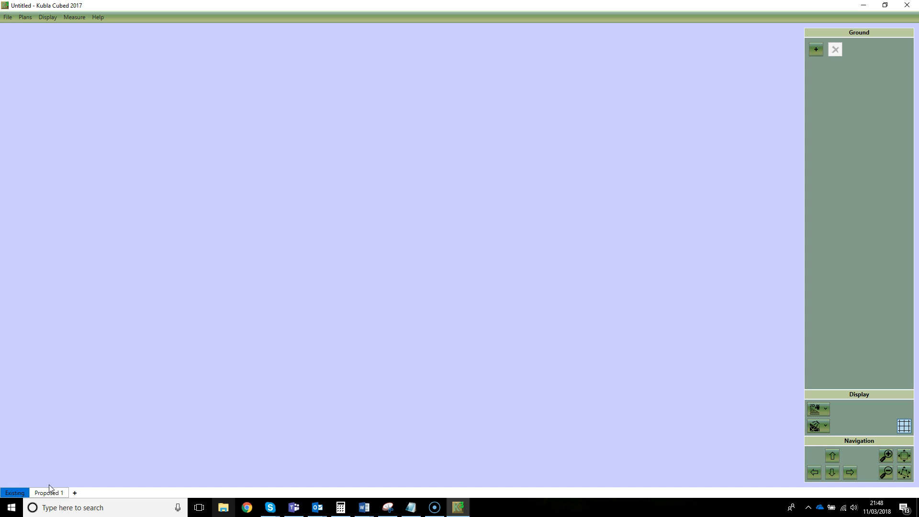
Add a new Feature Surface to the existing ground and open its points list.
left_click(817, 49)
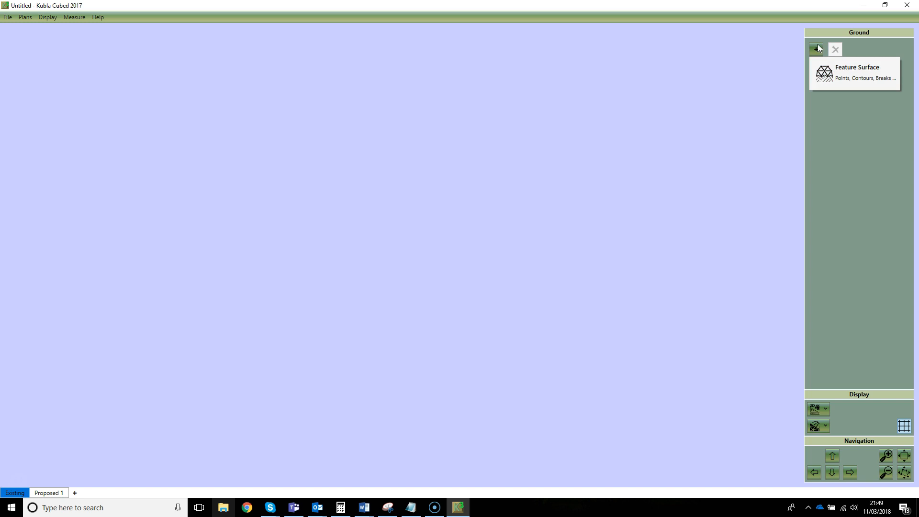
left_click(840, 72)
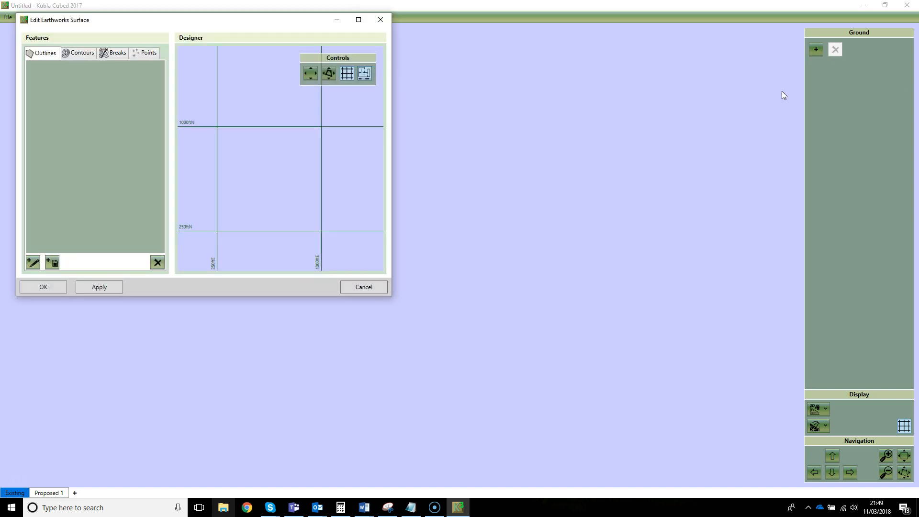
left_click(148, 53)
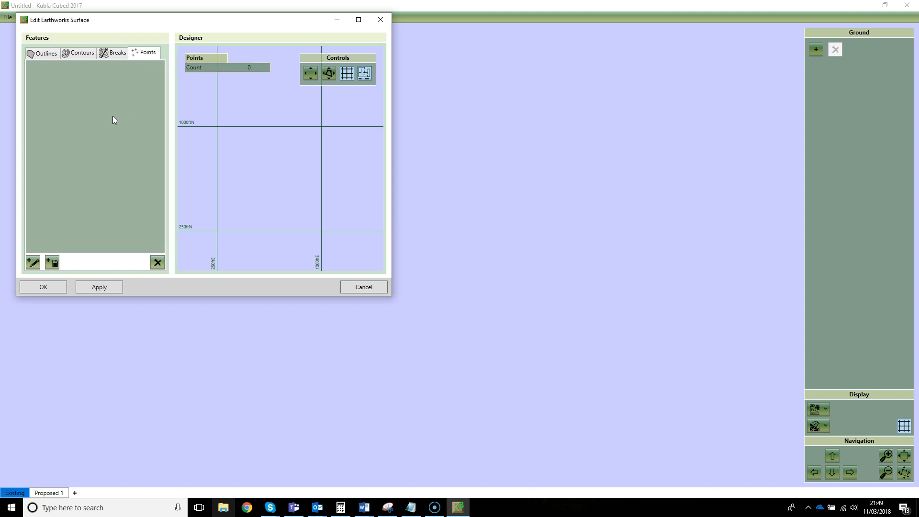
mouse_move(164, 45)
left_mouse_down()
mouse_move(125, 48)
mouse_move(129, 67)
mouse_move(165, 58)
mouse_move(160, 46)
left_mouse_up()
mouse_move(57, 250)
left_mouse_down()
mouse_move(41, 260)
mouse_move(50, 274)
mouse_move(68, 263)
mouse_move(55, 250)
left_mouse_up()
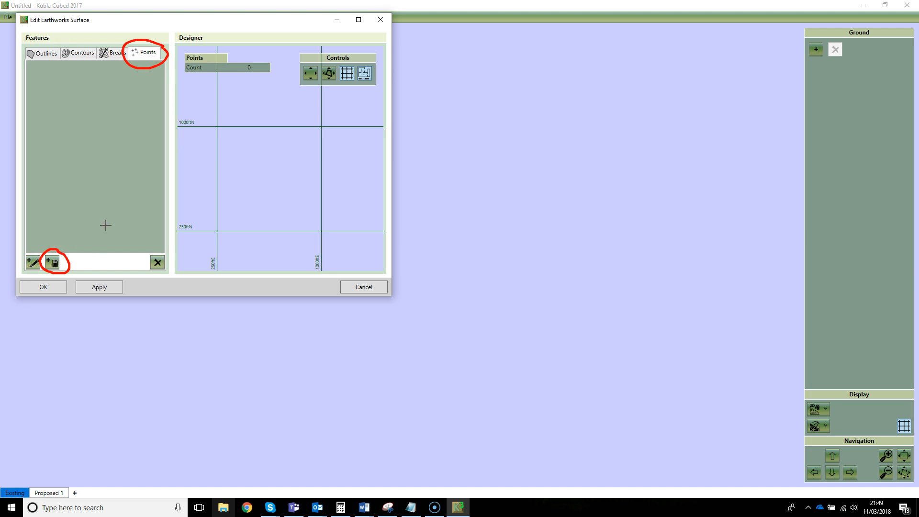
key("Escape")
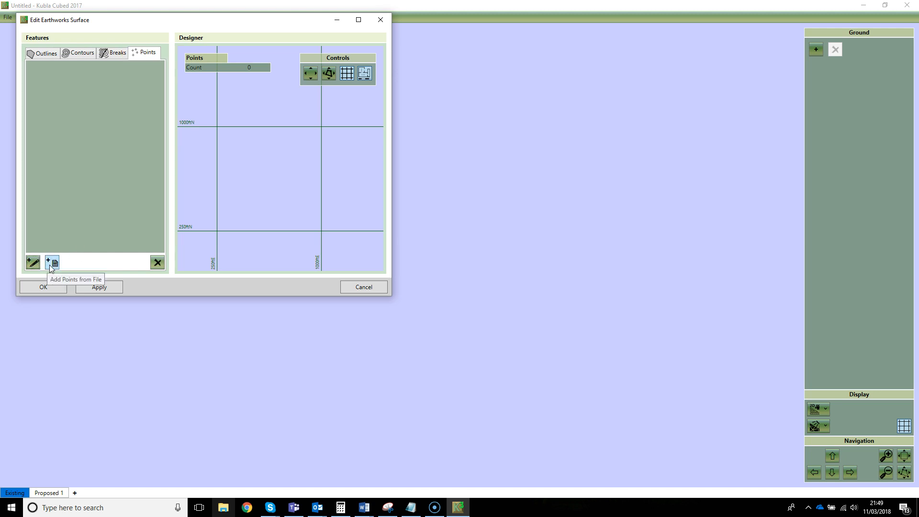
Load the survey points from Before.xlsx into the existing surface.
left_click(53, 265)
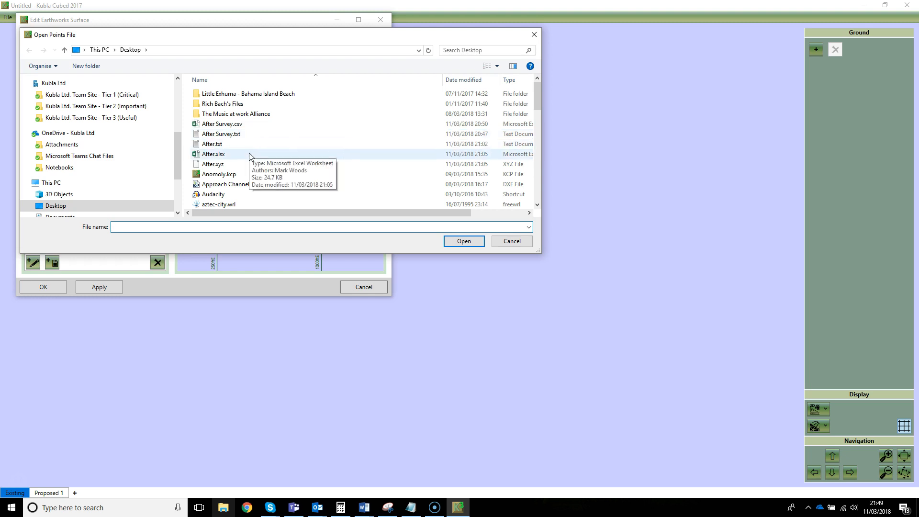
left_click(226, 146)
scroll(230, 186, "down", 1)
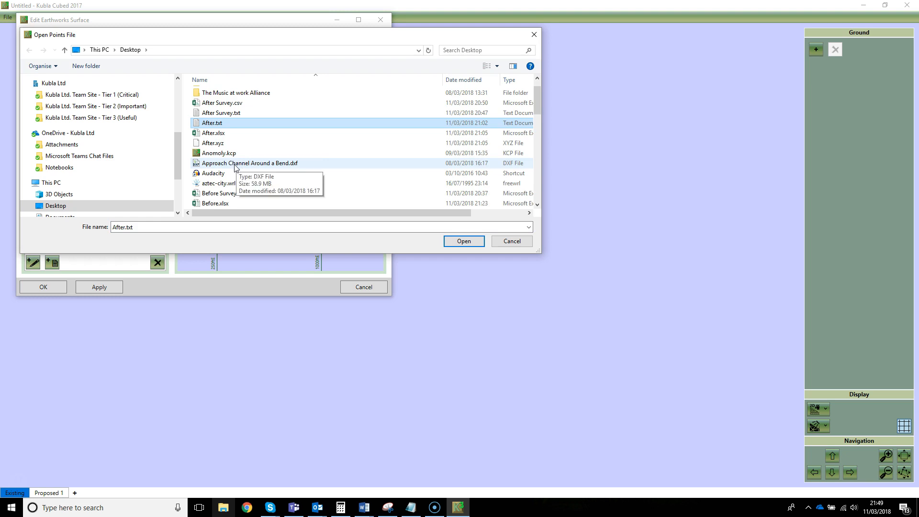
left_click(216, 203)
left_click(463, 240)
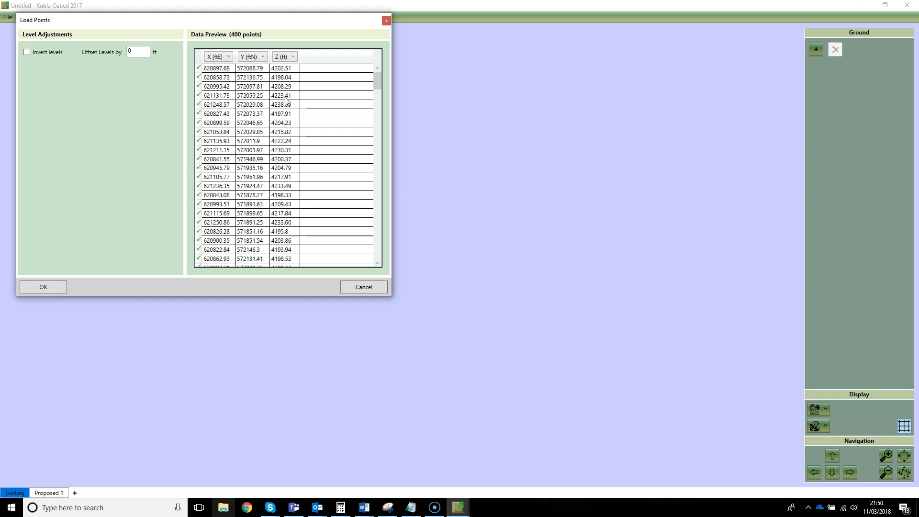
left_click(43, 286)
scroll(277, 177, "down", 2)
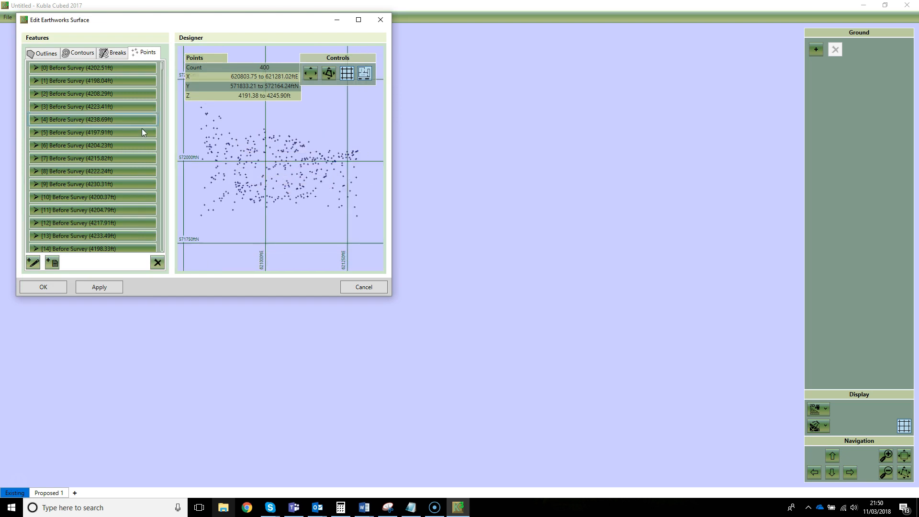
Generate an automatic outline around the loaded points with a low tolerance and confirm the surface.
left_click(46, 53)
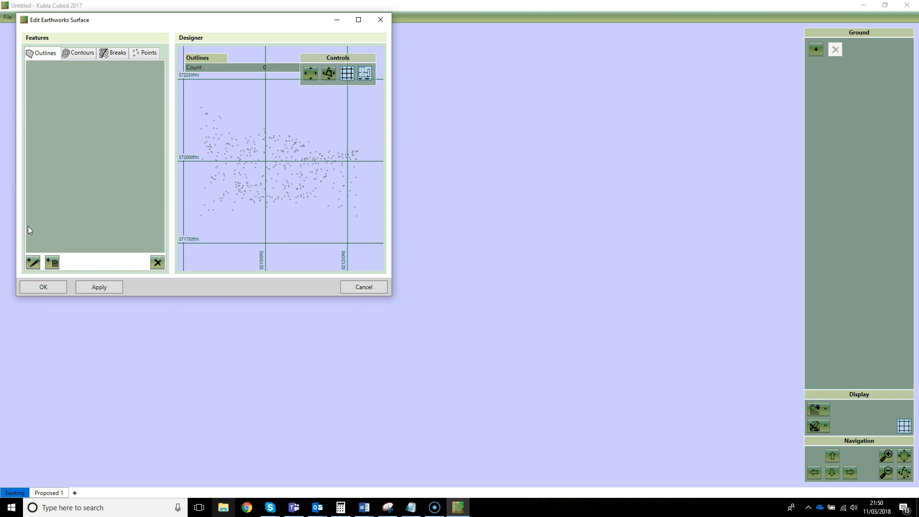
left_click(33, 263)
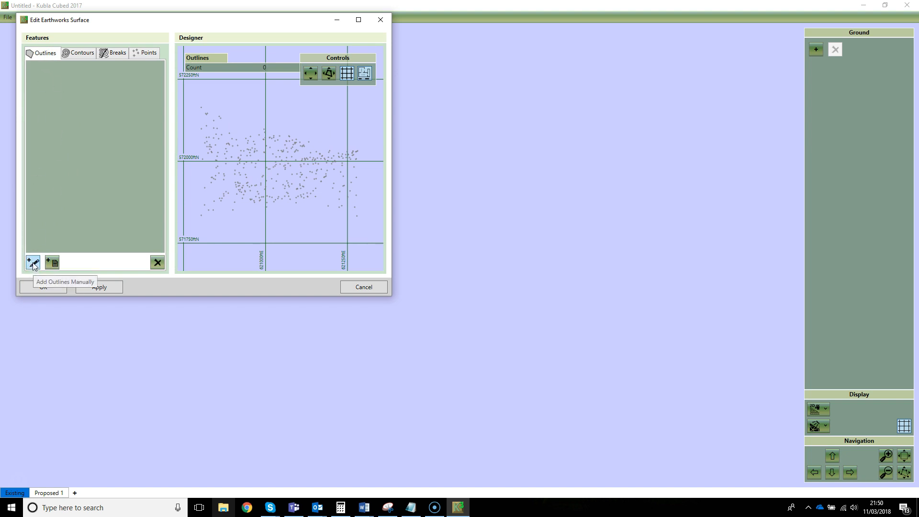
left_click(219, 260)
left_click_drag(219, 259, 200, 258)
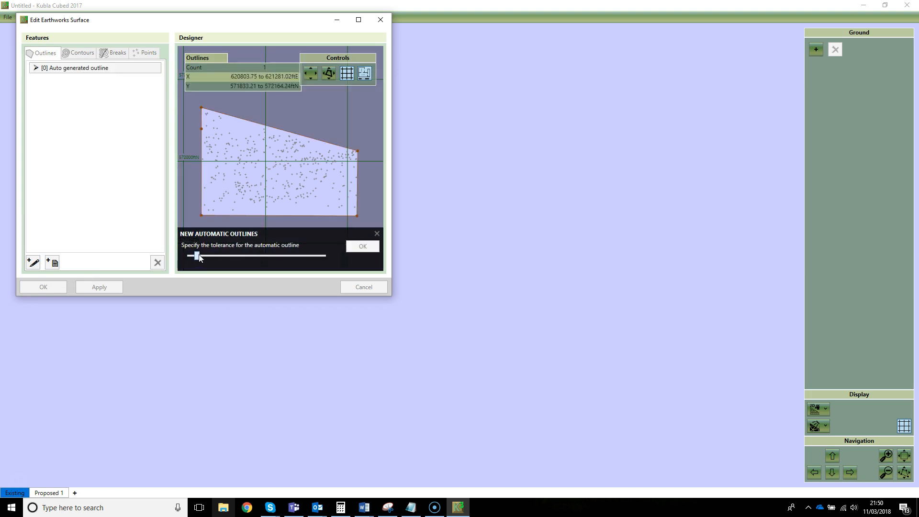
left_click(374, 248)
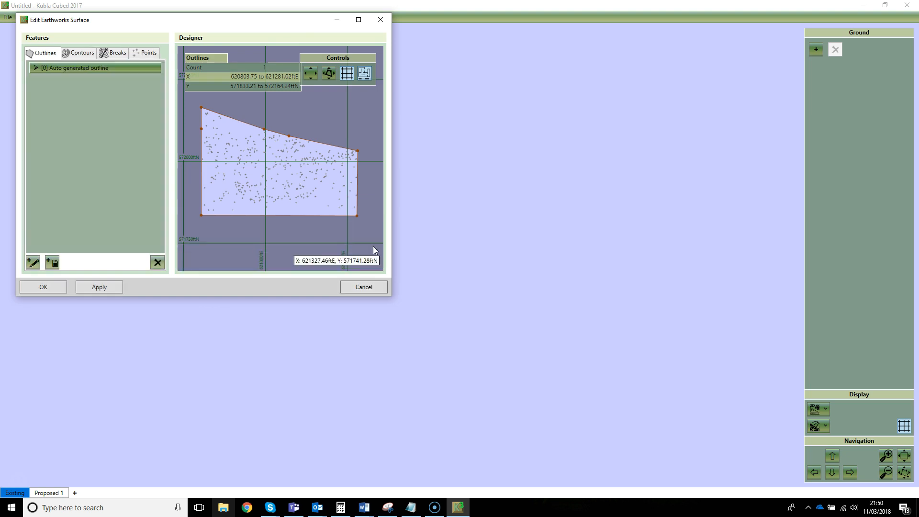
left_click(38, 288)
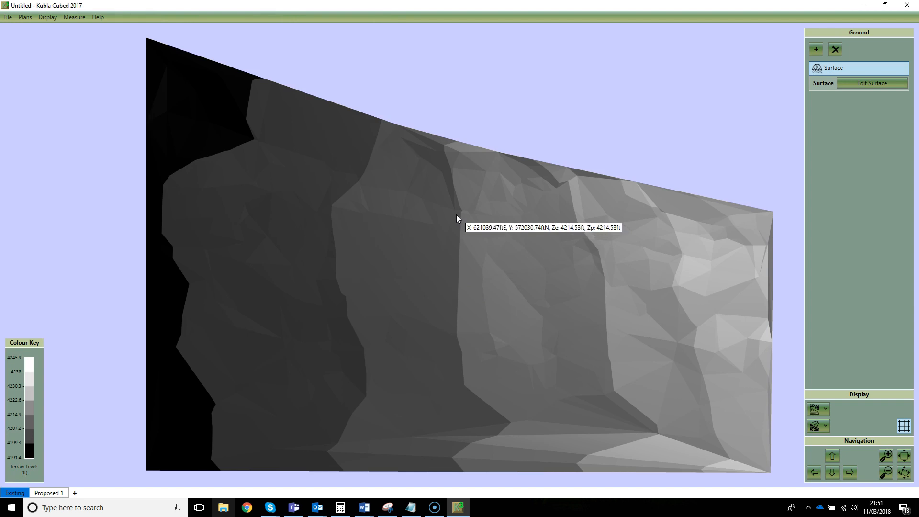
Examine the existing surface in 3D Orbit View, then return to Design View.
middle_click_drag(504, 277, 477, 234)
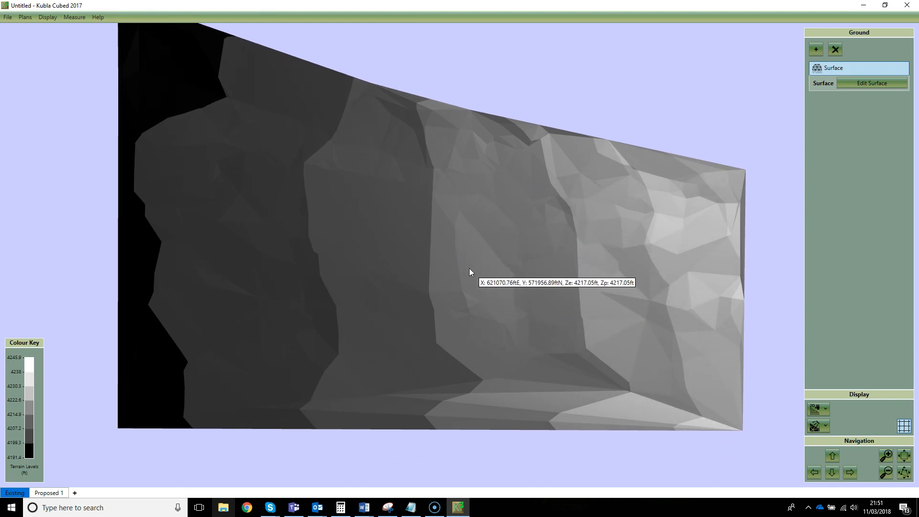
scroll(474, 275, "down", 2)
scroll(524, 354, "up", 1)
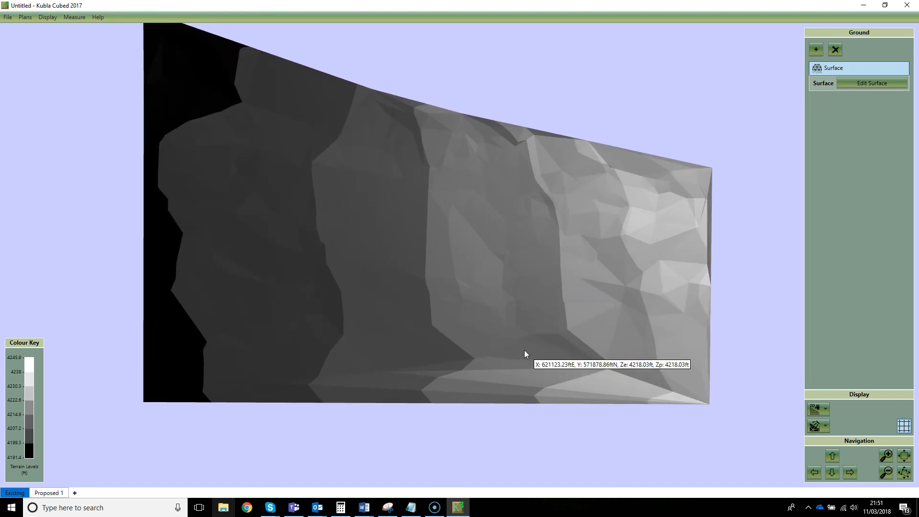
left_click(823, 411)
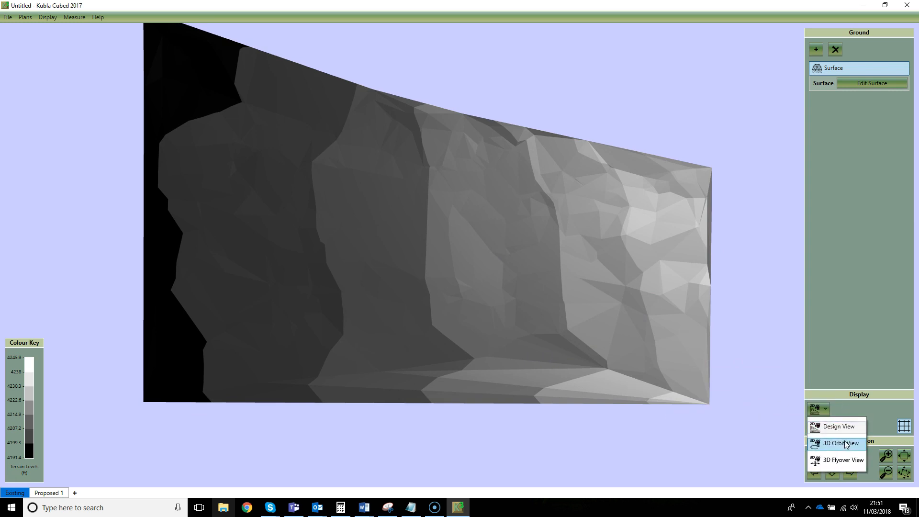
left_click(845, 443)
scroll(593, 352, "up", 2)
scroll(584, 359, "down", 5)
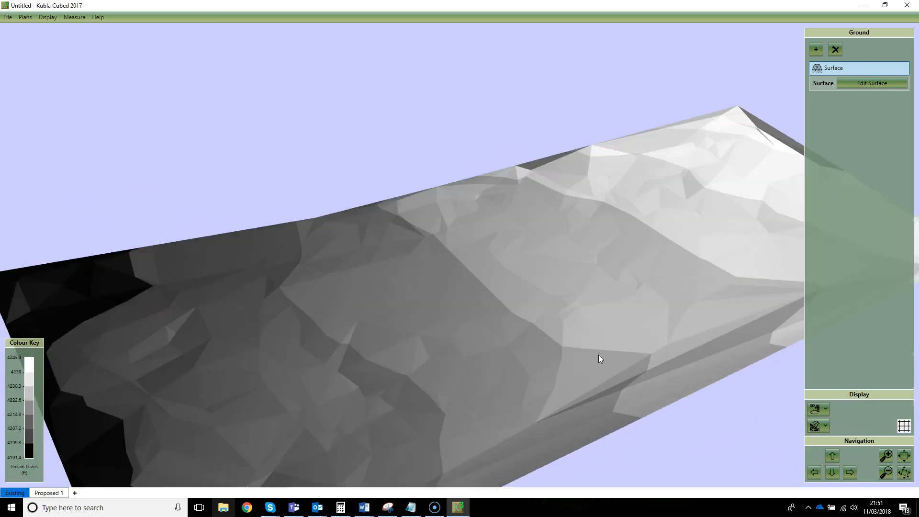
scroll(582, 349, "up", 3)
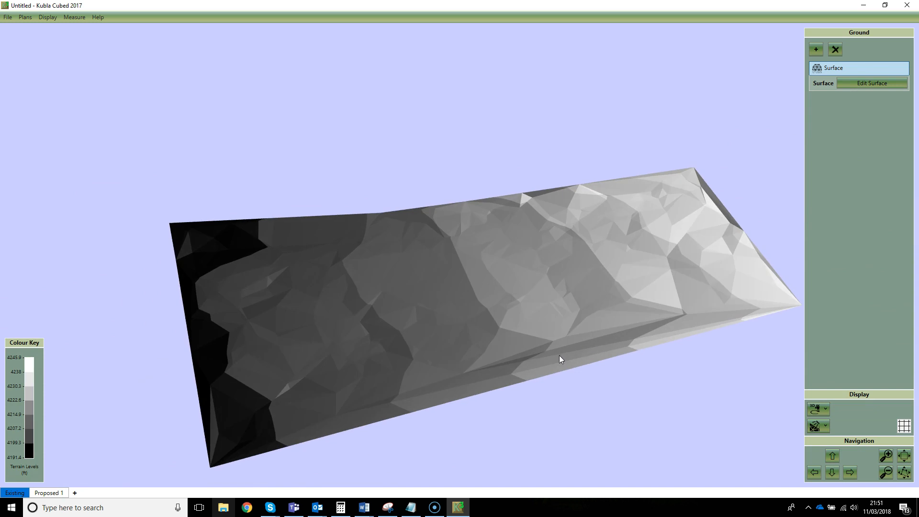
left_click(815, 407)
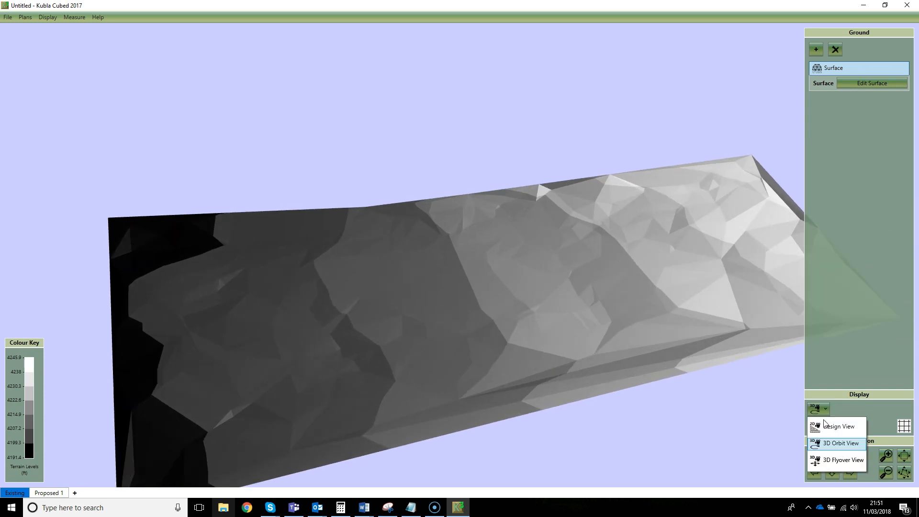
left_click(841, 425)
Add a new Feature Surface on the Proposed 1 plan and open its points list.
left_click(48, 493)
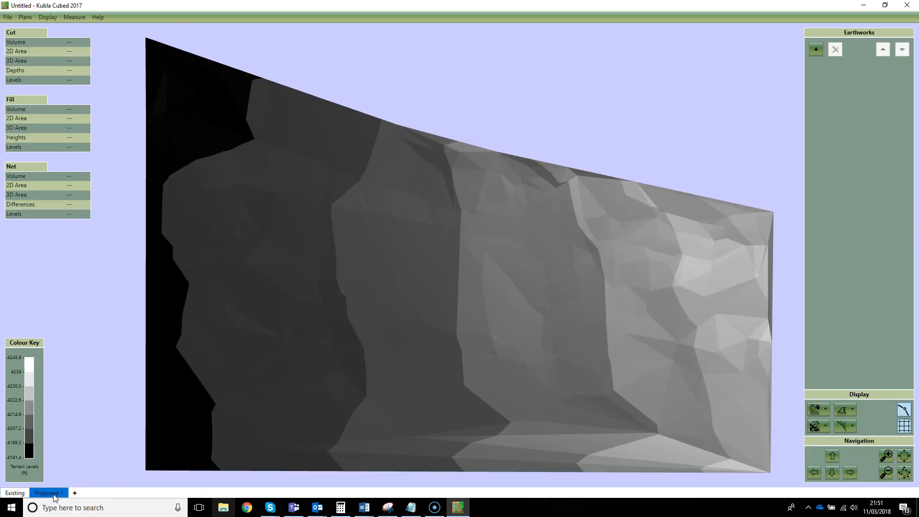
scroll(577, 316, "up", 2)
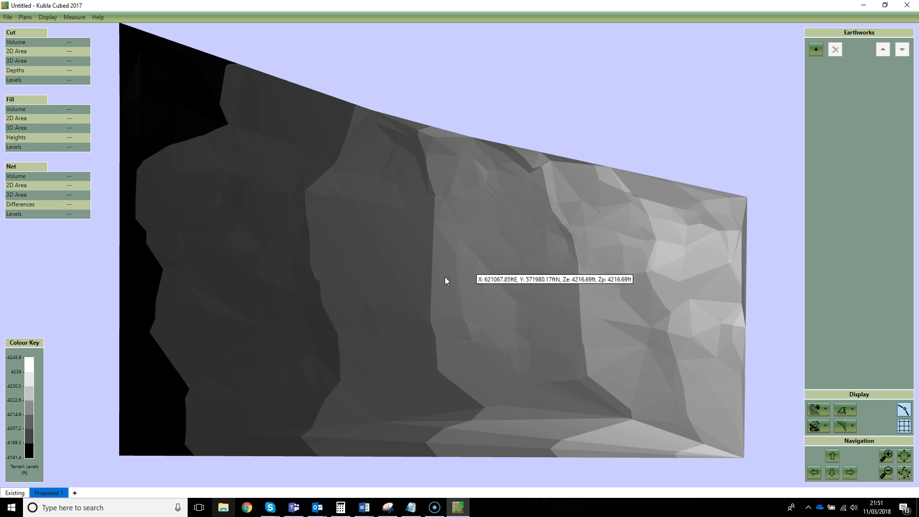
left_click(816, 49)
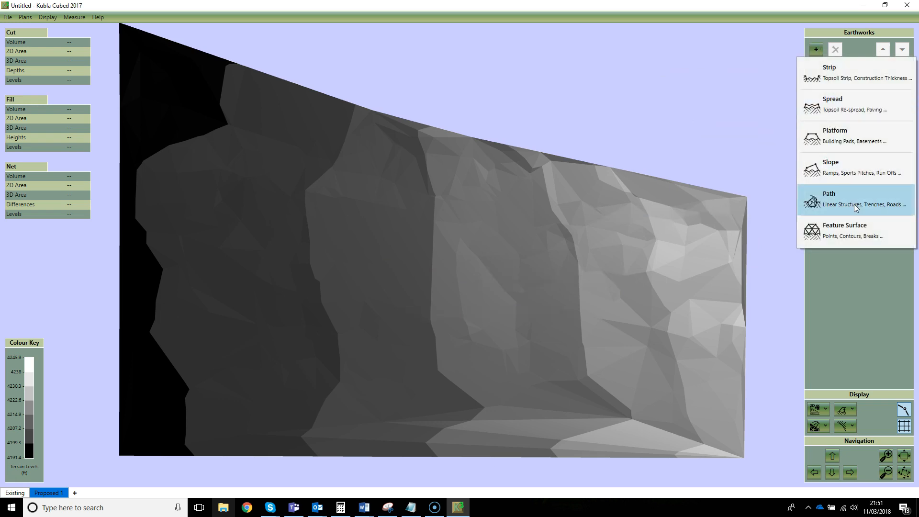
left_click(833, 232)
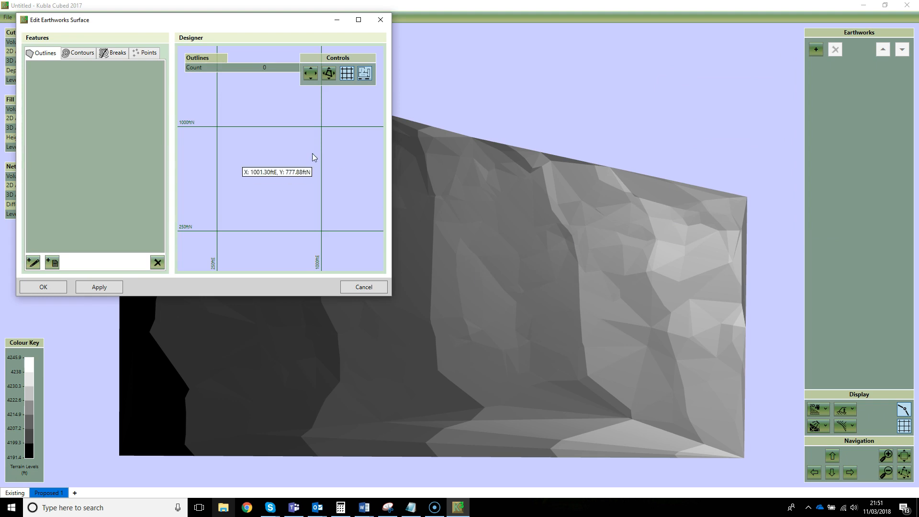
left_click(148, 52)
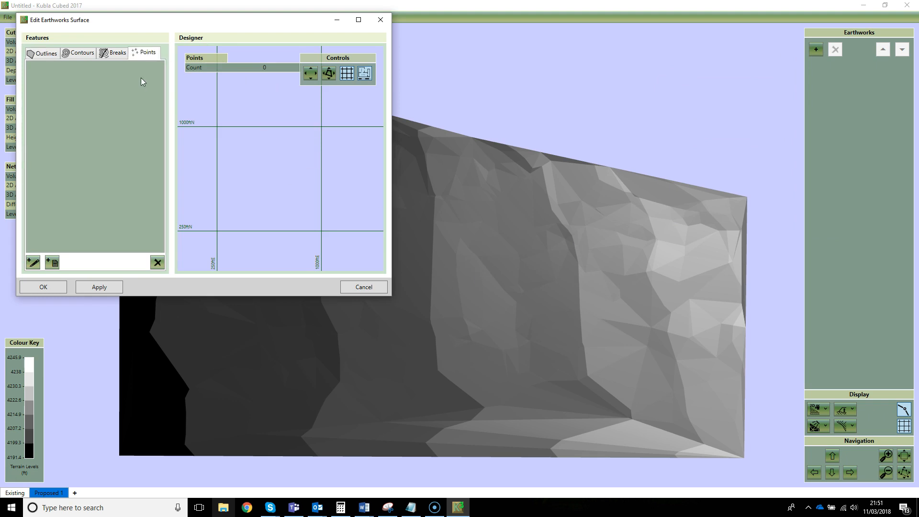
Load the survey points from After.xyz into the proposed surface, checking the file and data previews.
left_click(52, 263)
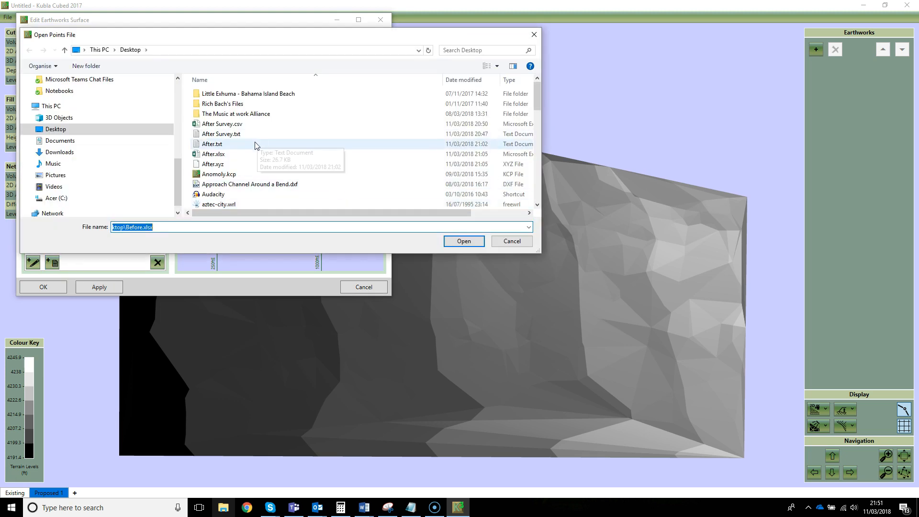
left_click(244, 165)
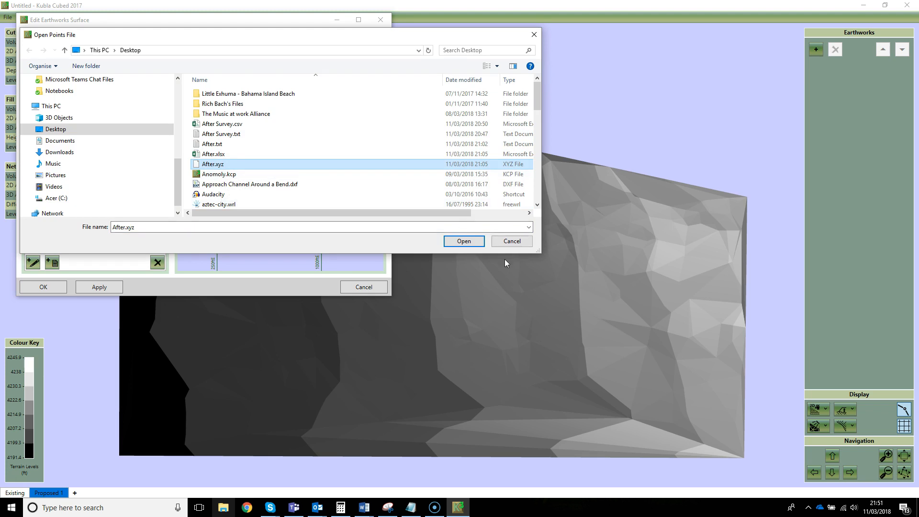
left_click(471, 241)
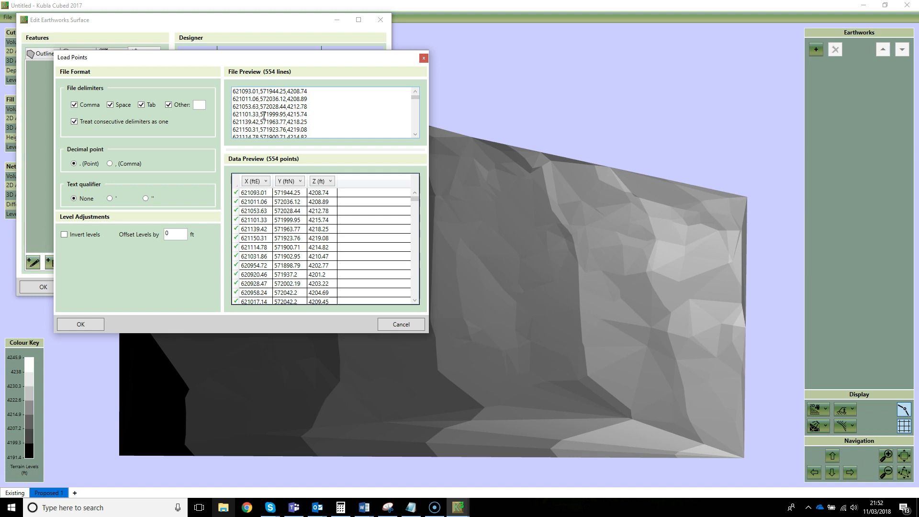
left_click_drag(289, 91, 304, 134)
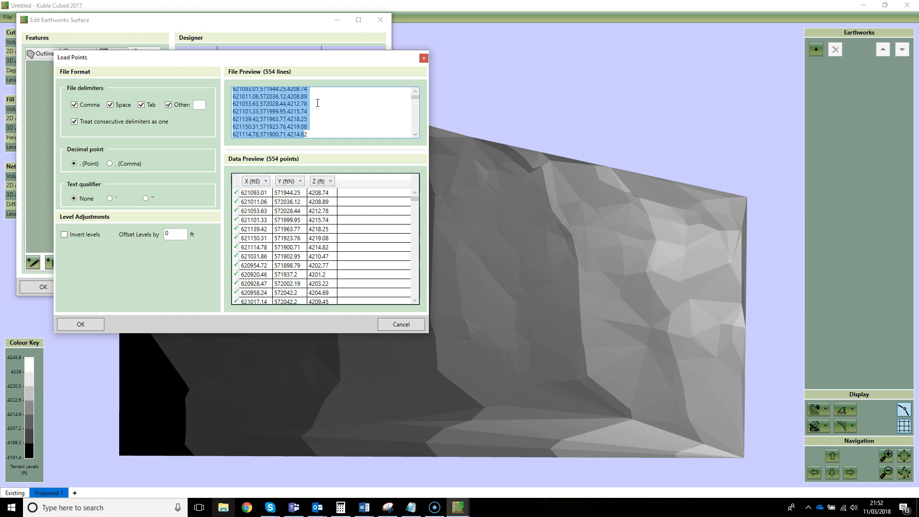
left_click(308, 122)
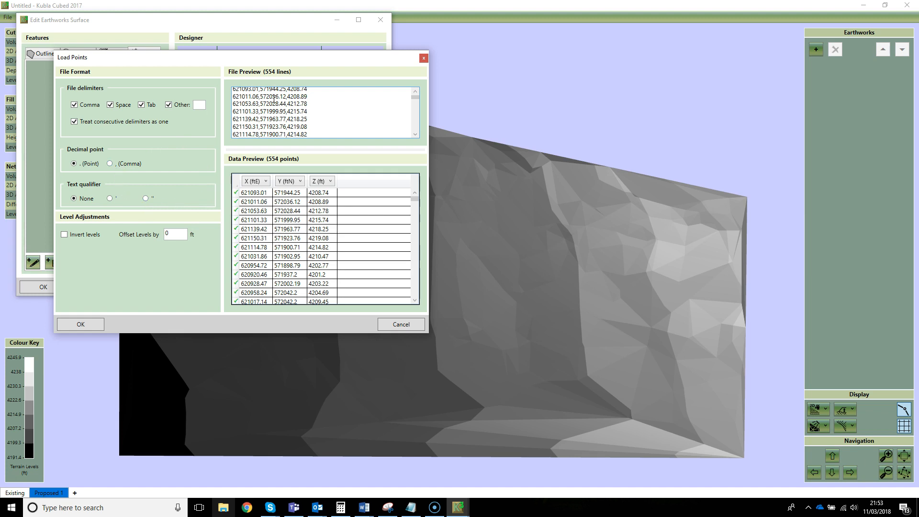
left_click(258, 182)
left_click(258, 183)
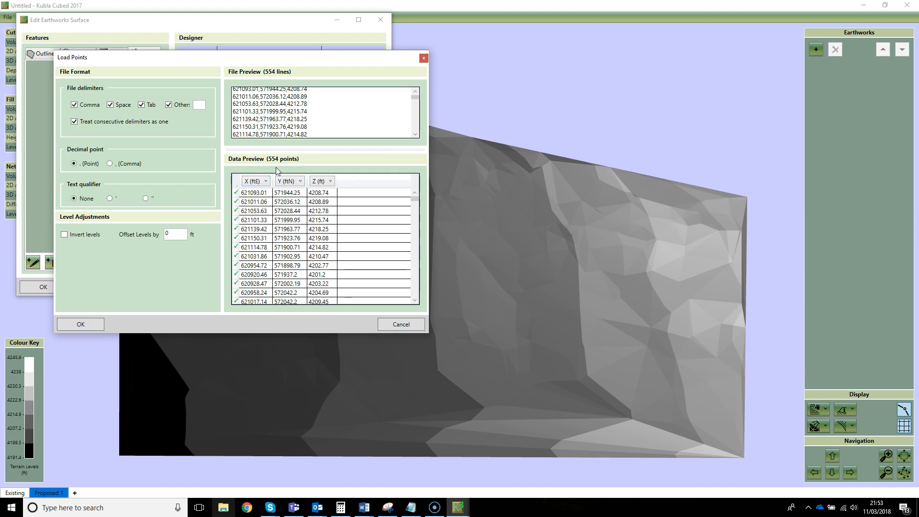
left_click(88, 323)
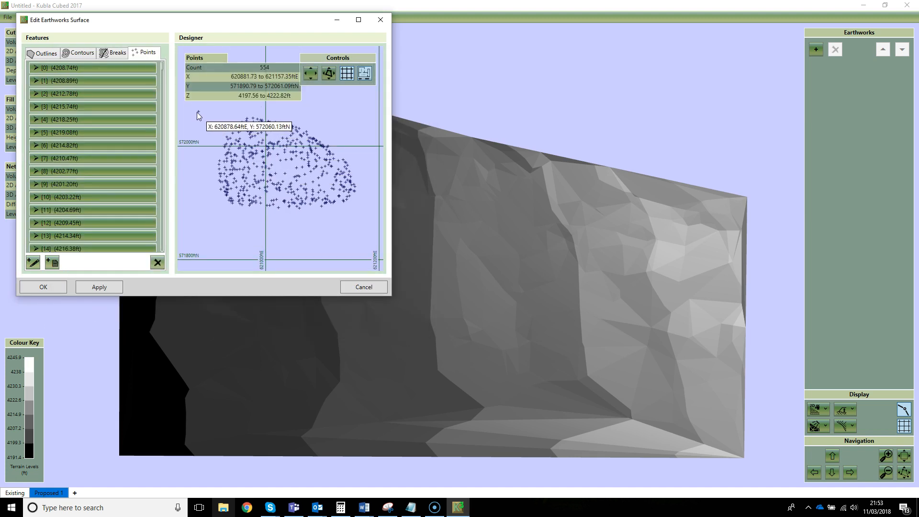
Zoom in on the stray outlying point and delete it from the proposed surface's points.
scroll(200, 115, "up", 3)
scroll(229, 165, "up", 3)
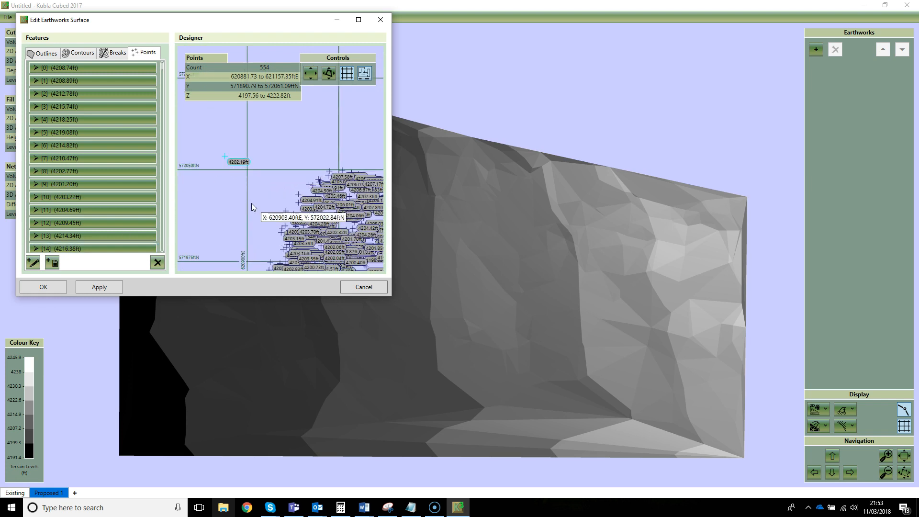
key("Delete")
left_click(131, 180)
scroll(306, 204, "down", 5)
scroll(311, 200, "down", 4)
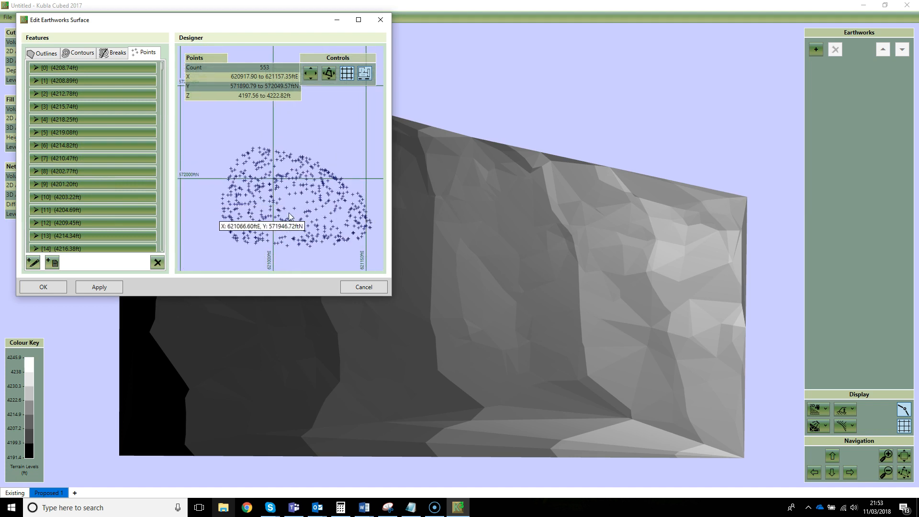
Generate an automatic outline around the proposed points with a low tolerance and confirm the surface.
left_click(46, 54)
left_click(33, 262)
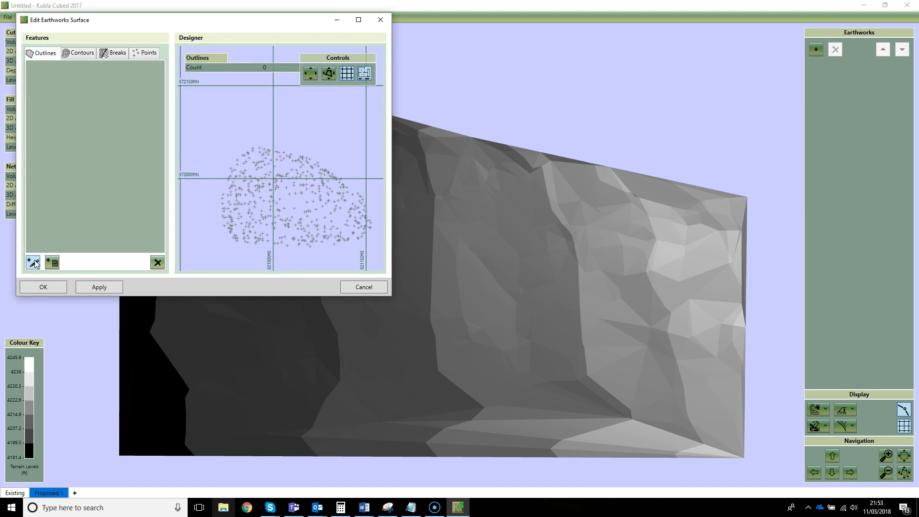
left_click(236, 256)
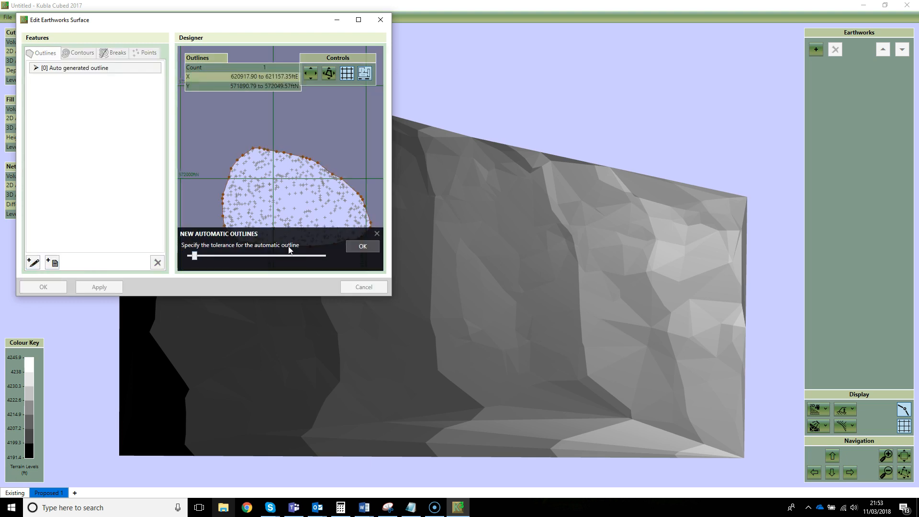
left_click(361, 245)
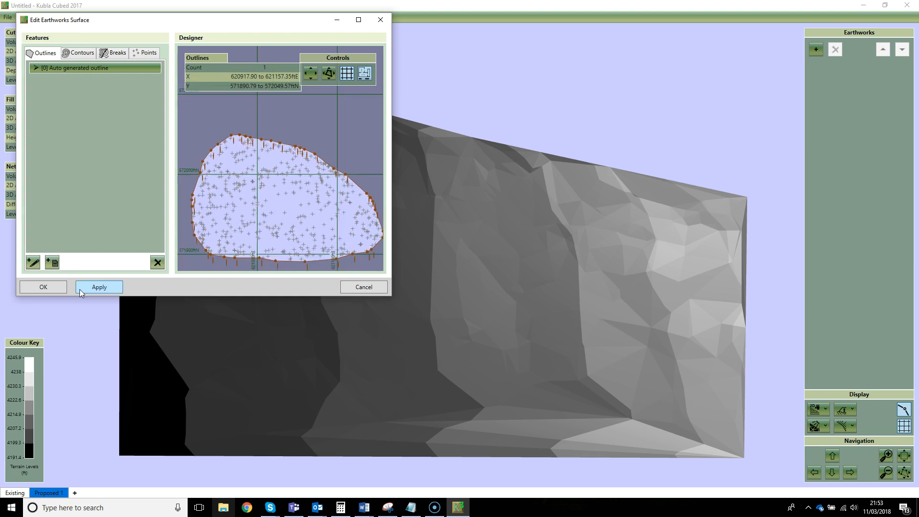
left_click(42, 287)
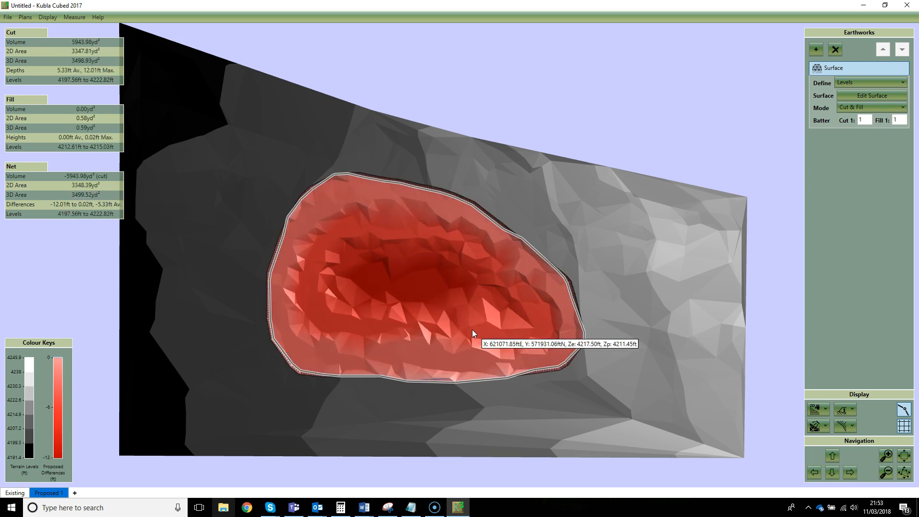
Examine the proposed cut area against the existing ground in 3D Orbit View.
scroll(471, 329, "up", 2)
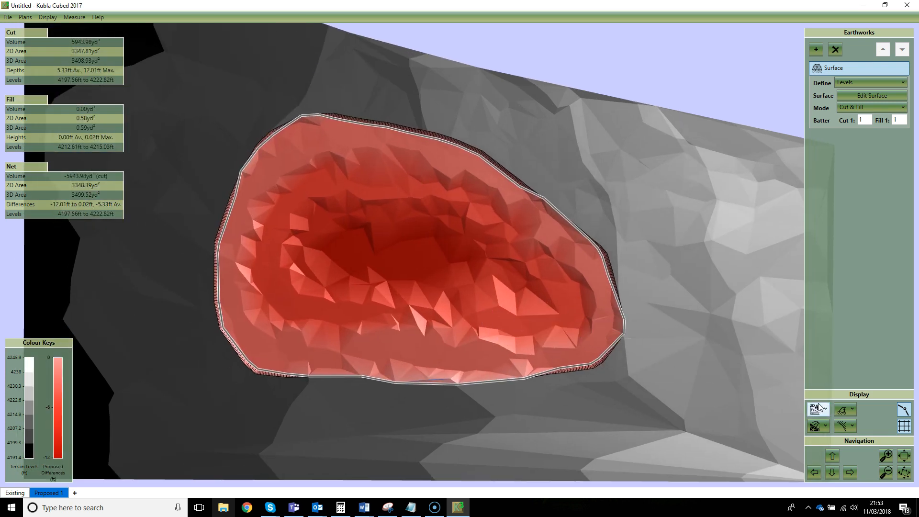
left_click(819, 409)
left_click(831, 444)
left_click_drag(629, 324, 590, 323)
scroll(619, 328, "up", 4)
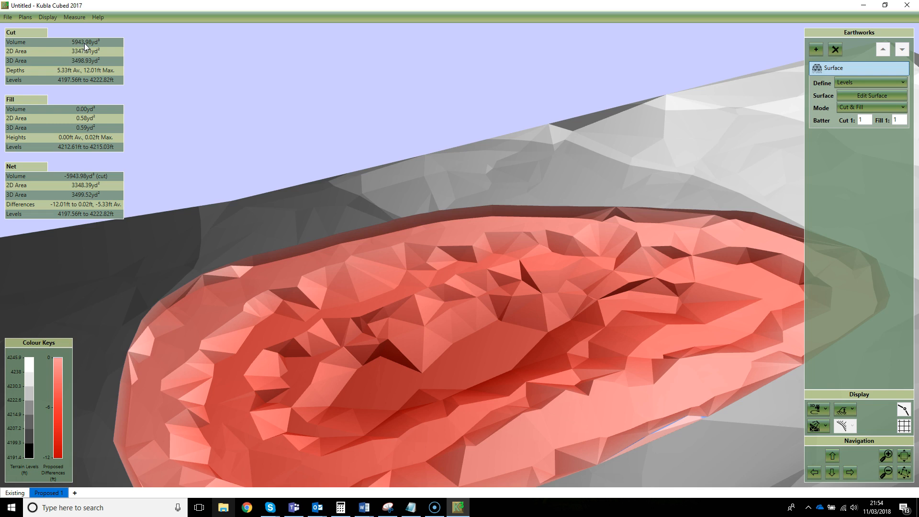
left_click_drag(533, 343, 526, 334)
scroll(526, 334, "down", 4)
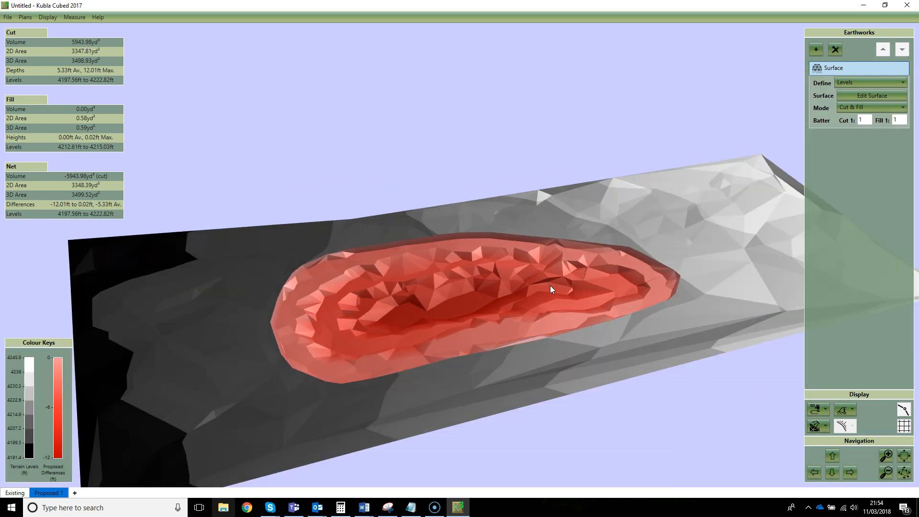
left_click_drag(550, 285, 544, 287)
scroll(473, 341, "up", 3)
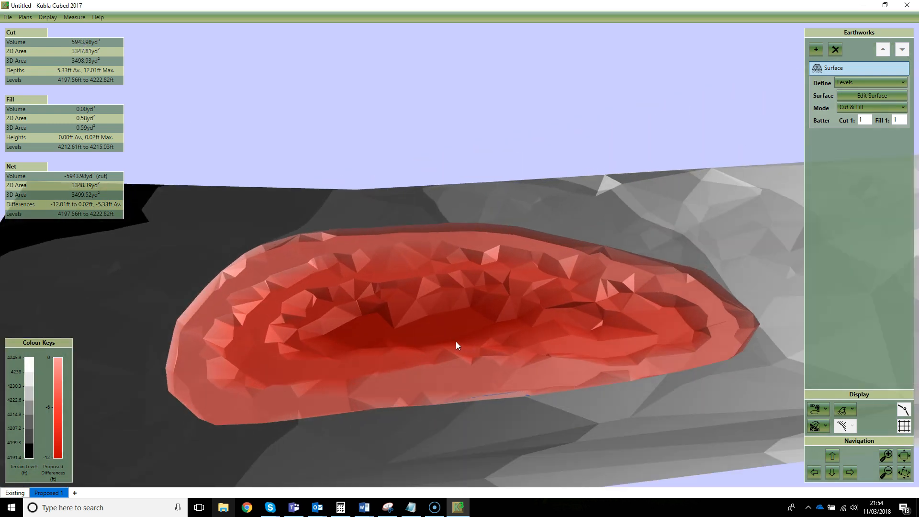